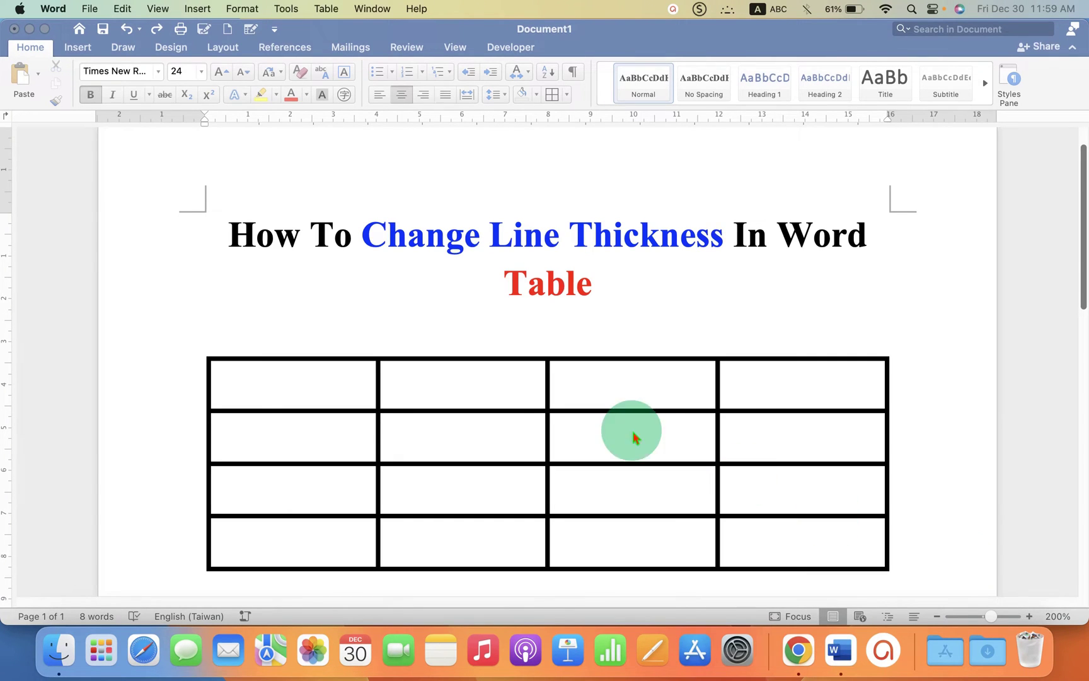
Select the entire existing thick-bordered table and delete it, leaving only the title heading.
click(613, 390)
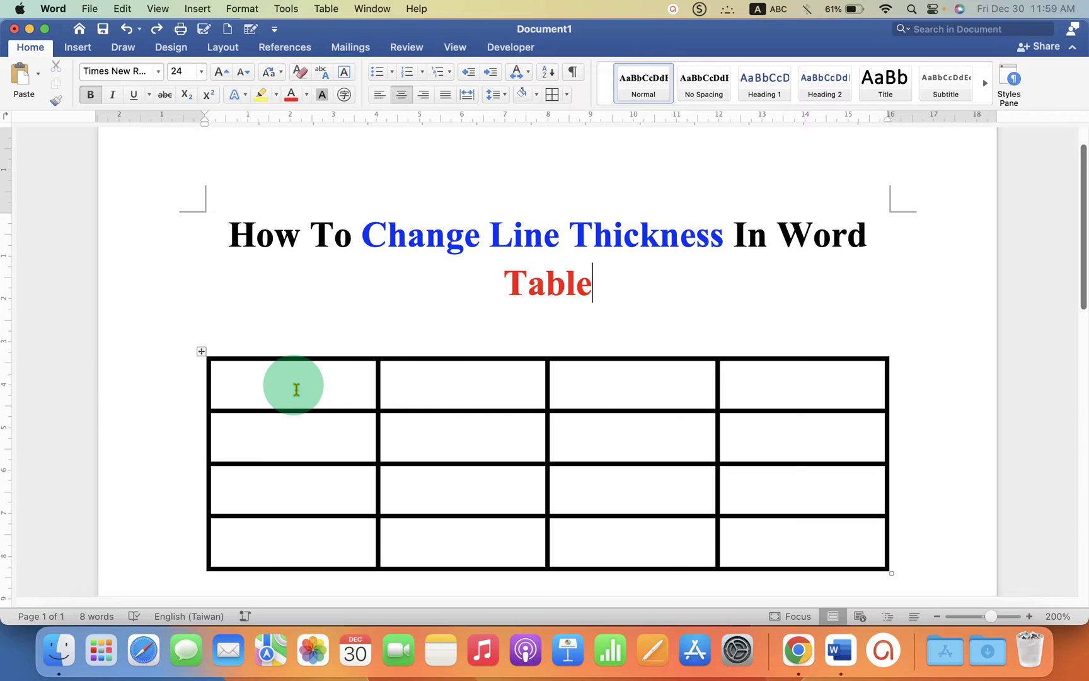
drag(293, 387, 822, 546)
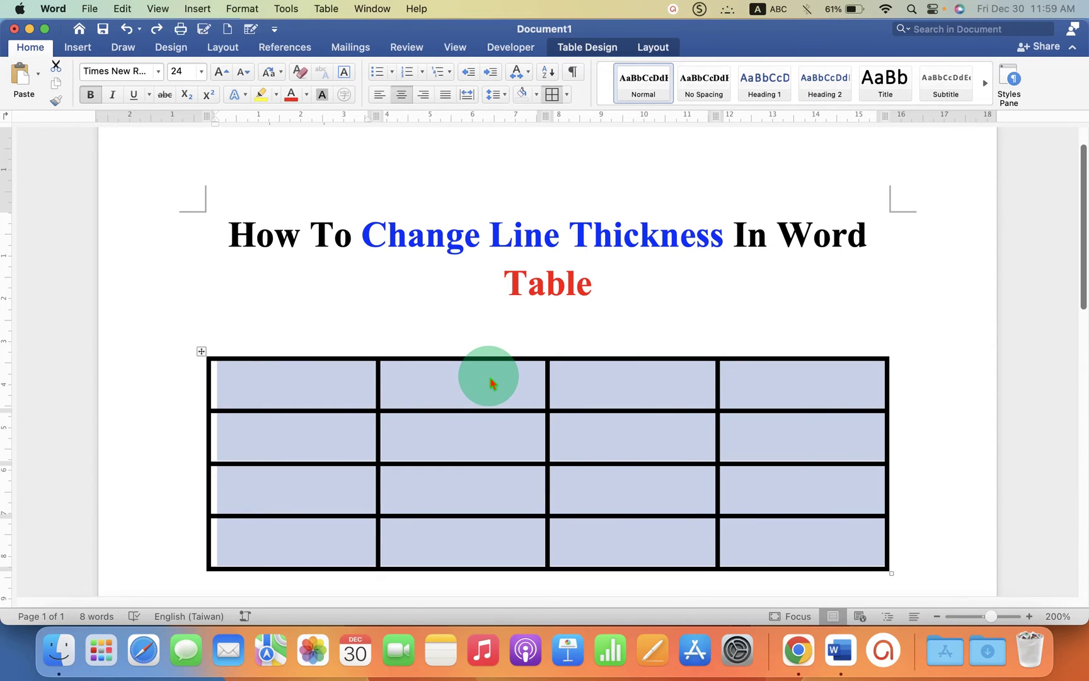
click(489, 376)
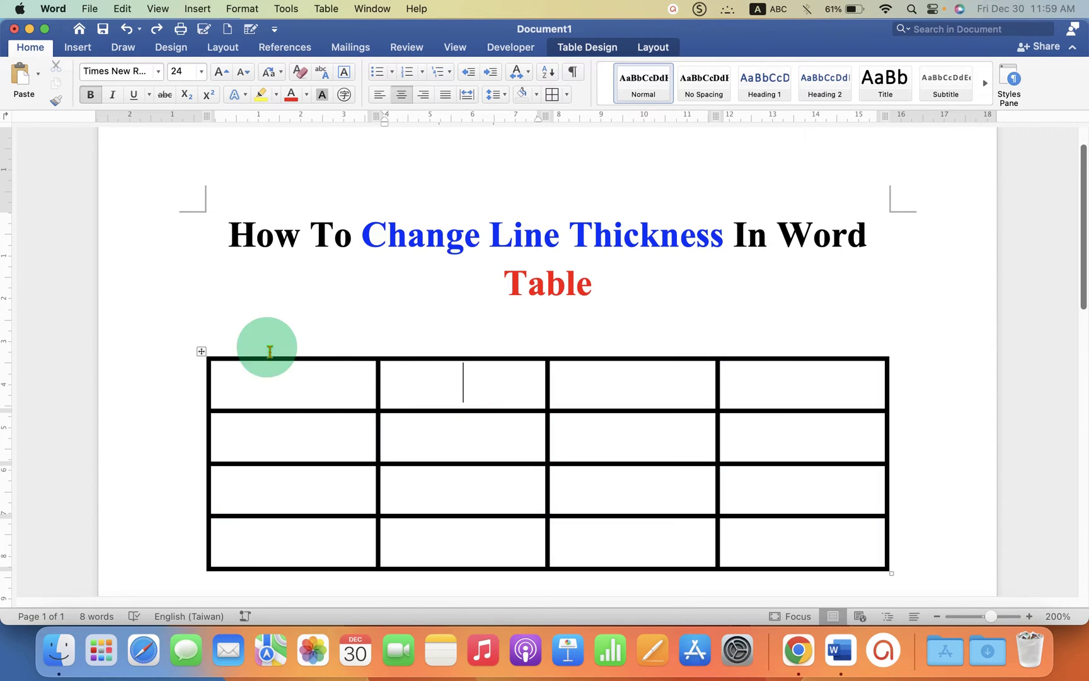
drag(277, 341, 885, 569)
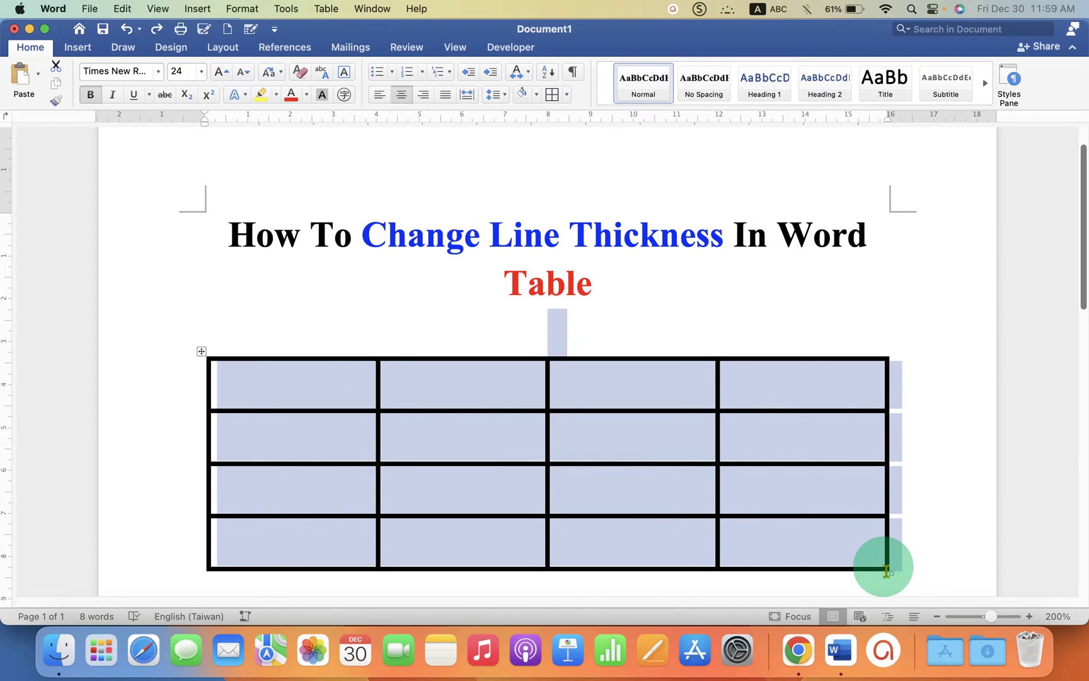
key(BackSpace)
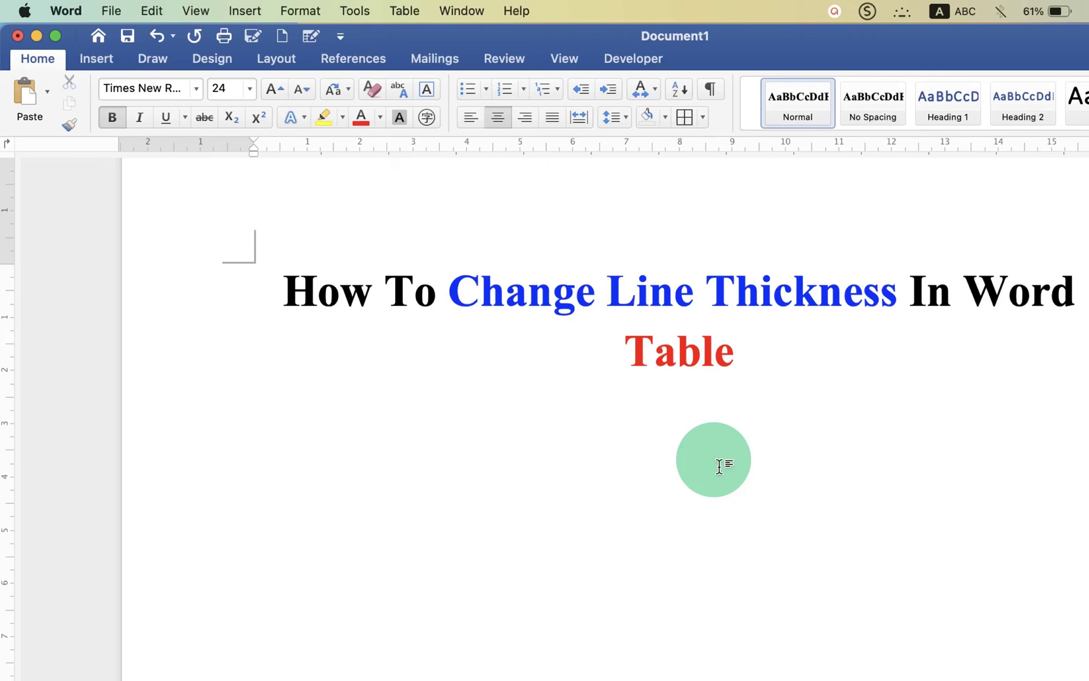
Insert an empty 4x4 table beneath the title using the Insert tab's Table grid.
click(96, 58)
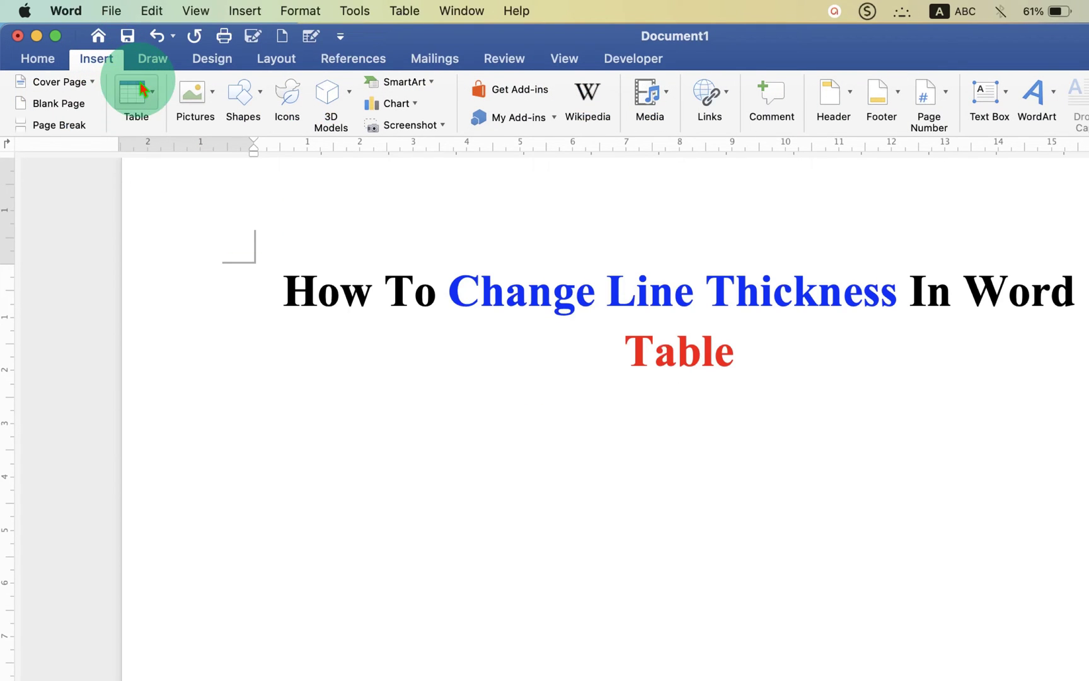
click(156, 98)
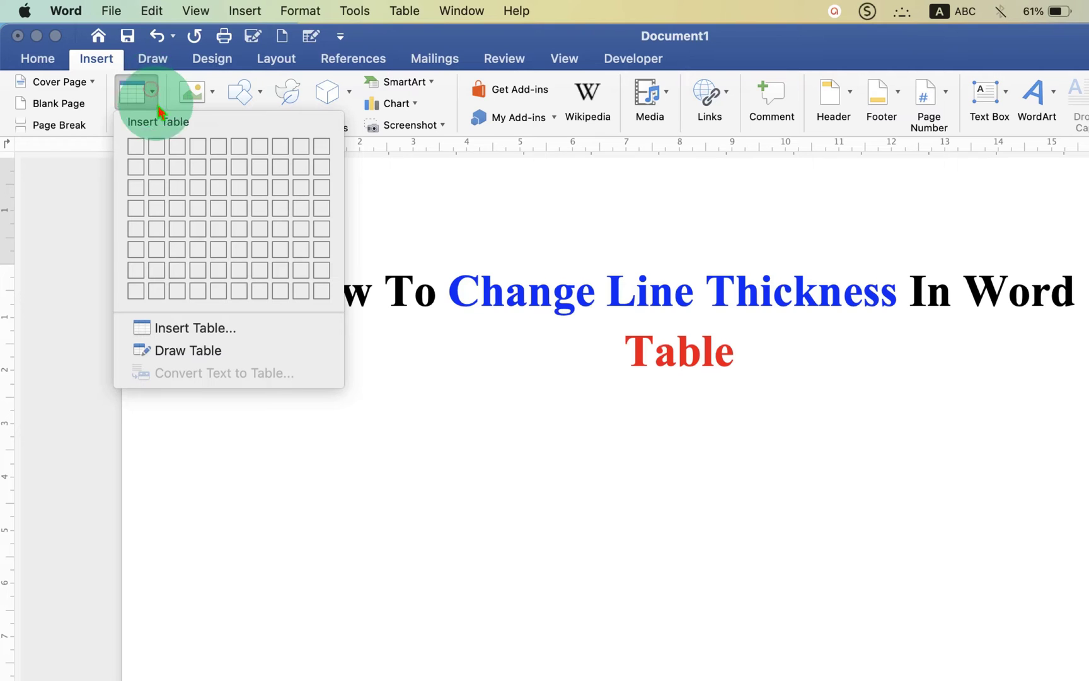
click(202, 211)
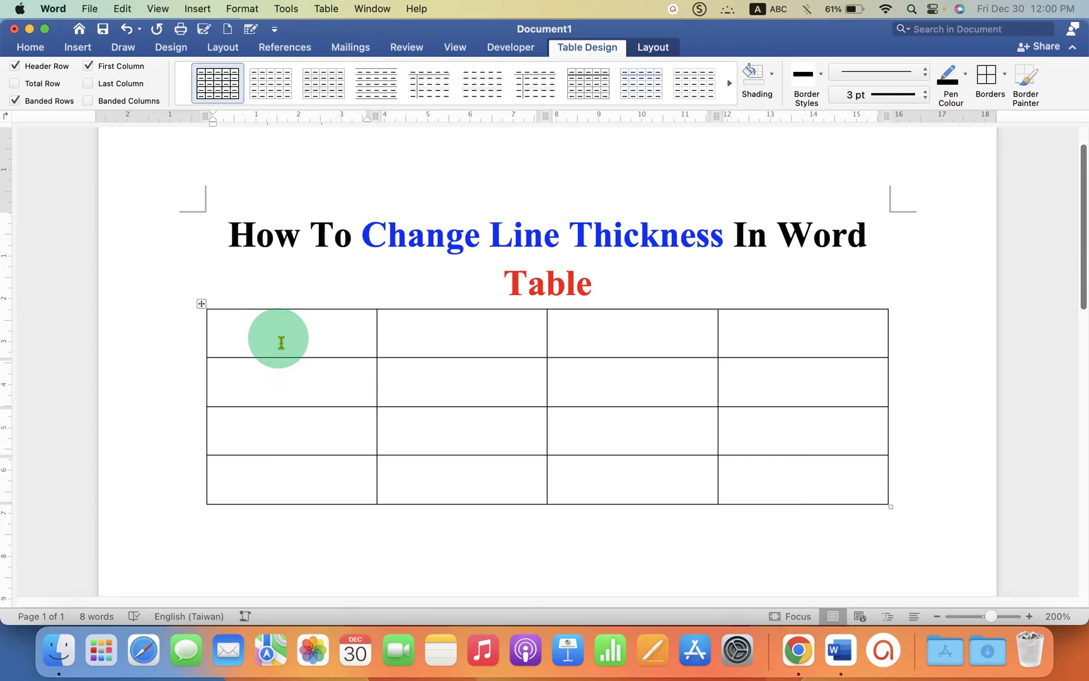
Select all cells of the new 4x4 table and open its Borders and Shading dialog.
mouse_move(278, 339)
mouse_down()
mouse_move(630, 444)
mouse_move(896, 485)
mouse_up()
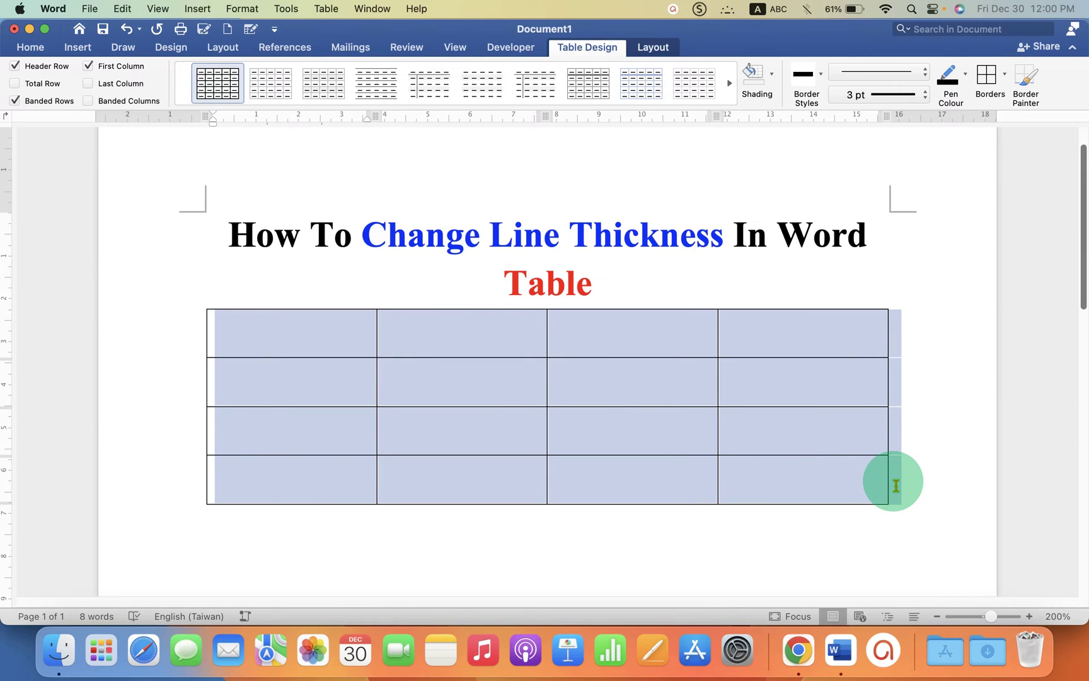
right_click(511, 340)
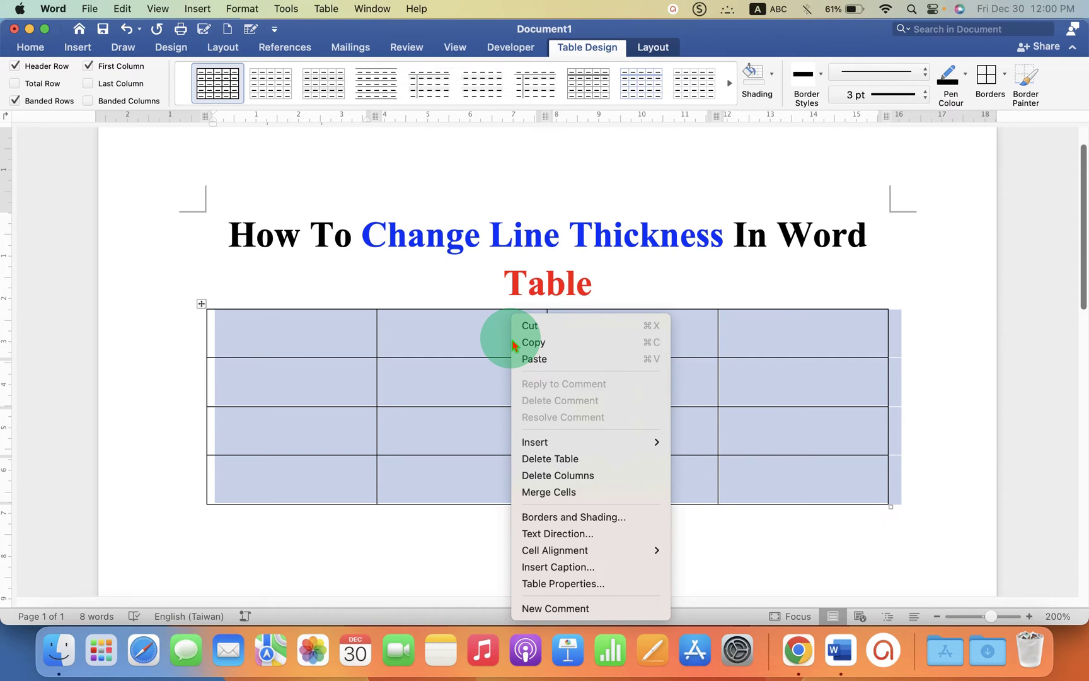
click(642, 518)
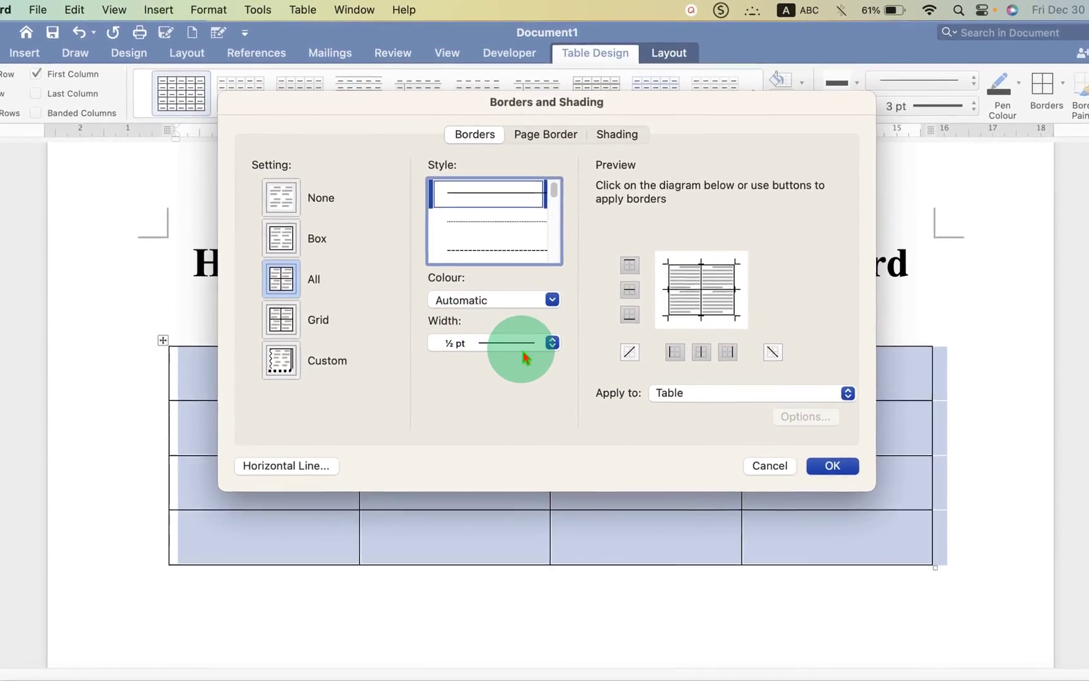
Apply 3 pt borders to the whole table, then undo that change and deselect.
click(522, 345)
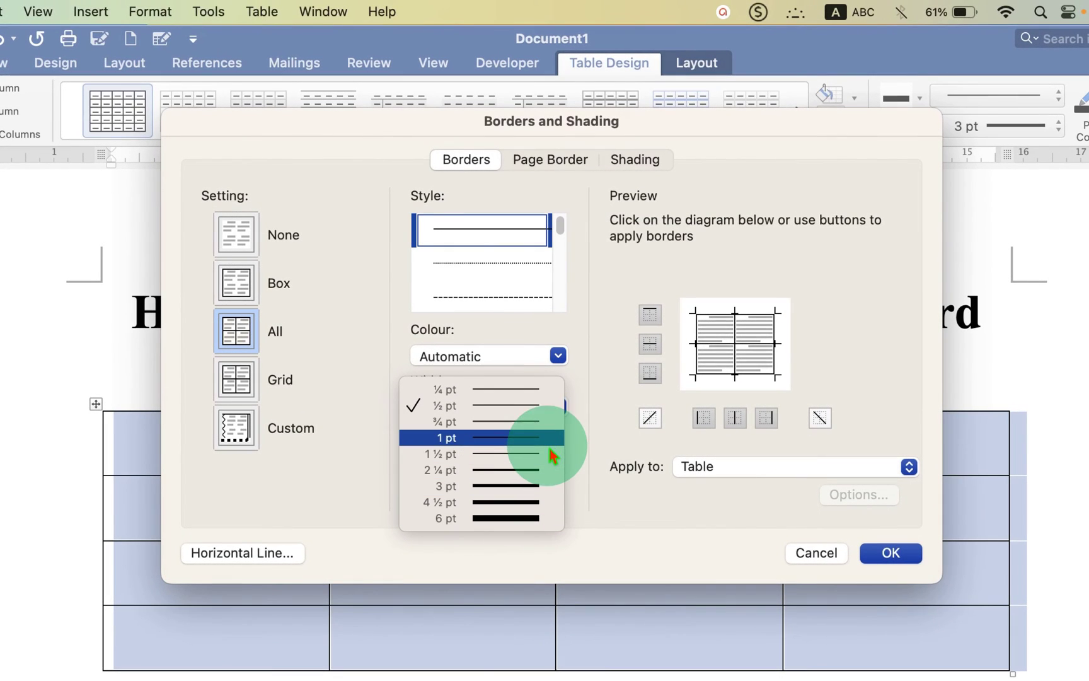
click(532, 490)
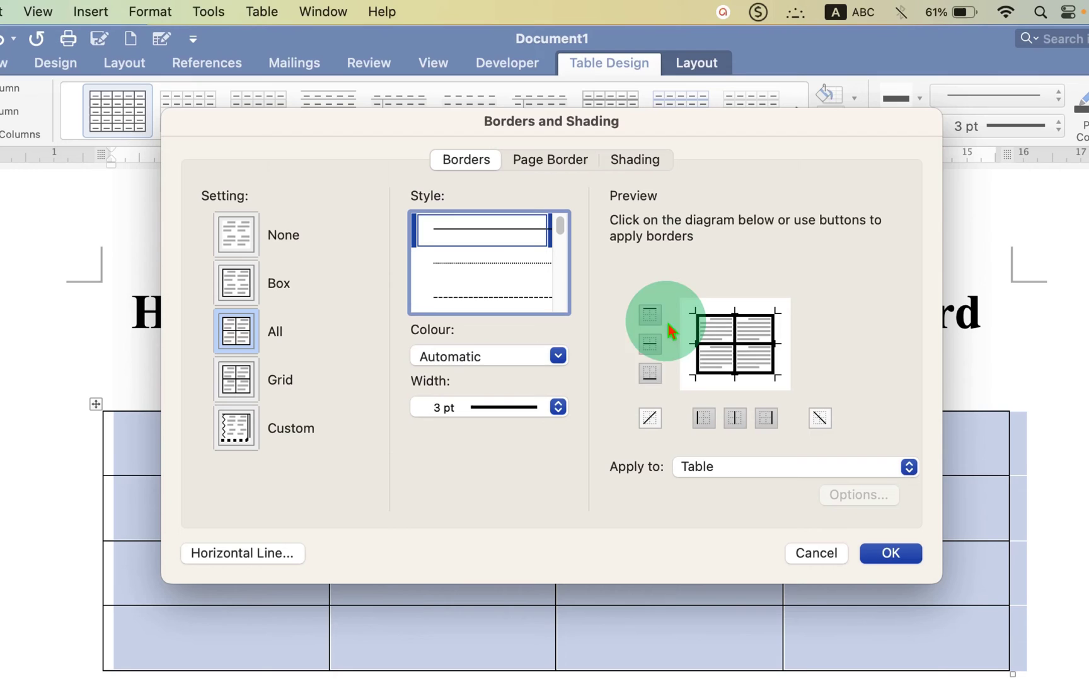
click(723, 466)
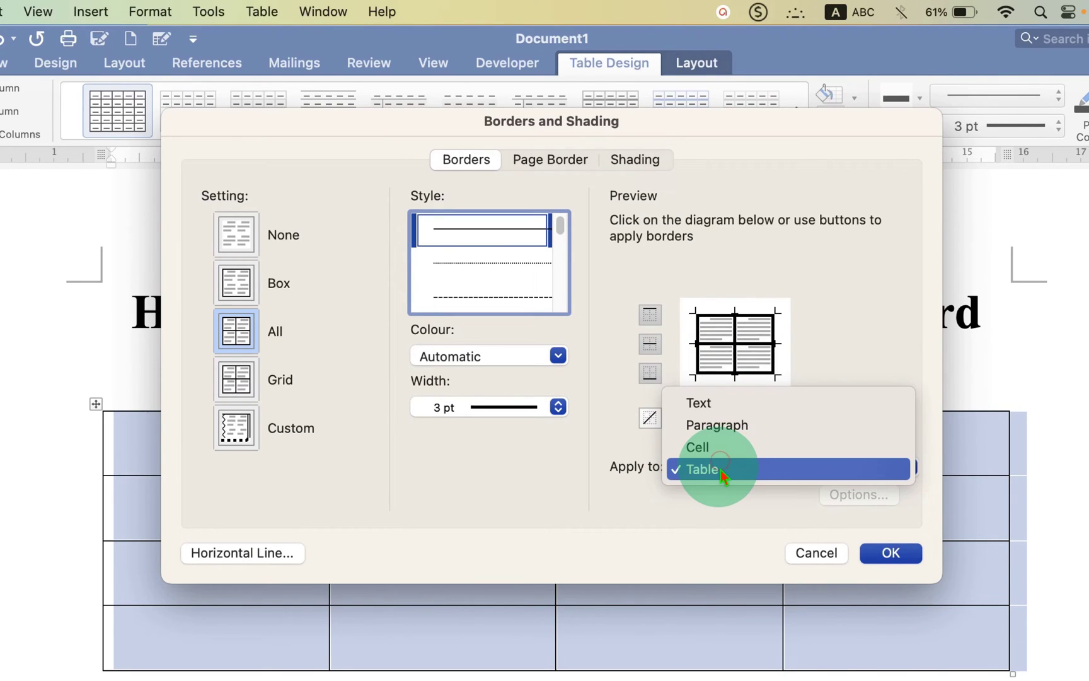
click(723, 468)
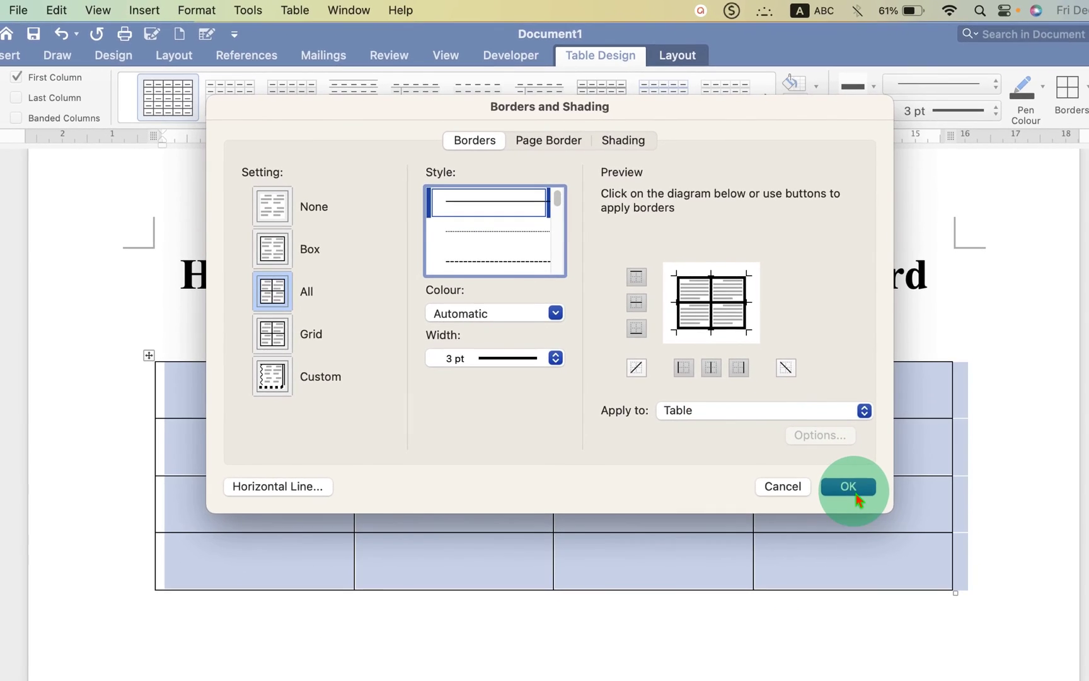
click(864, 511)
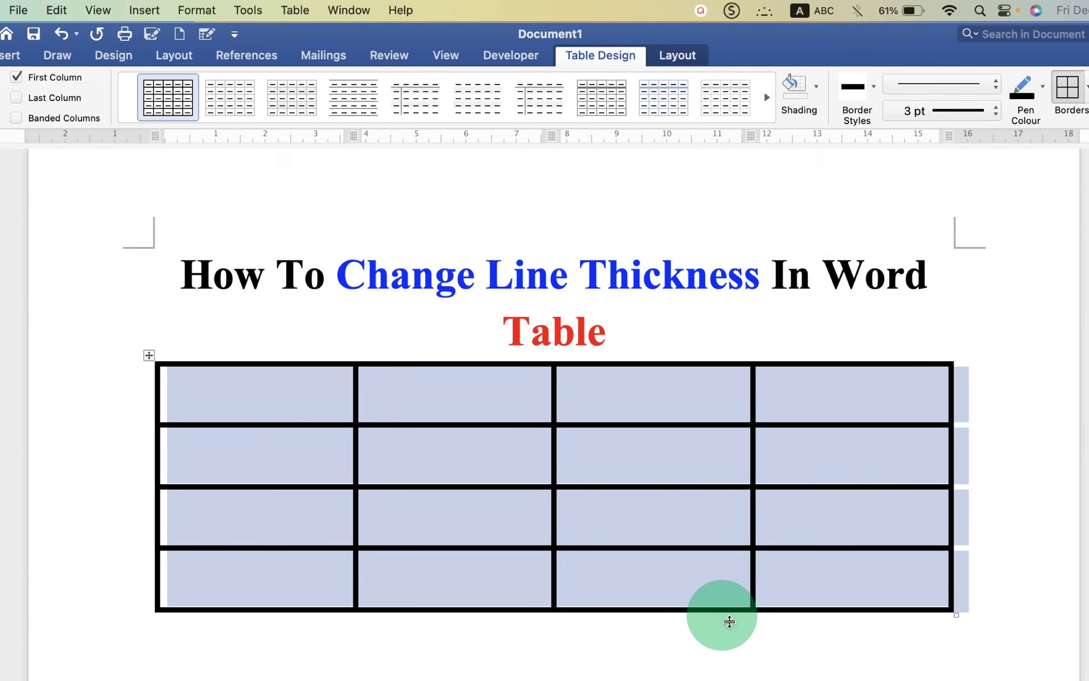
key(super+z)
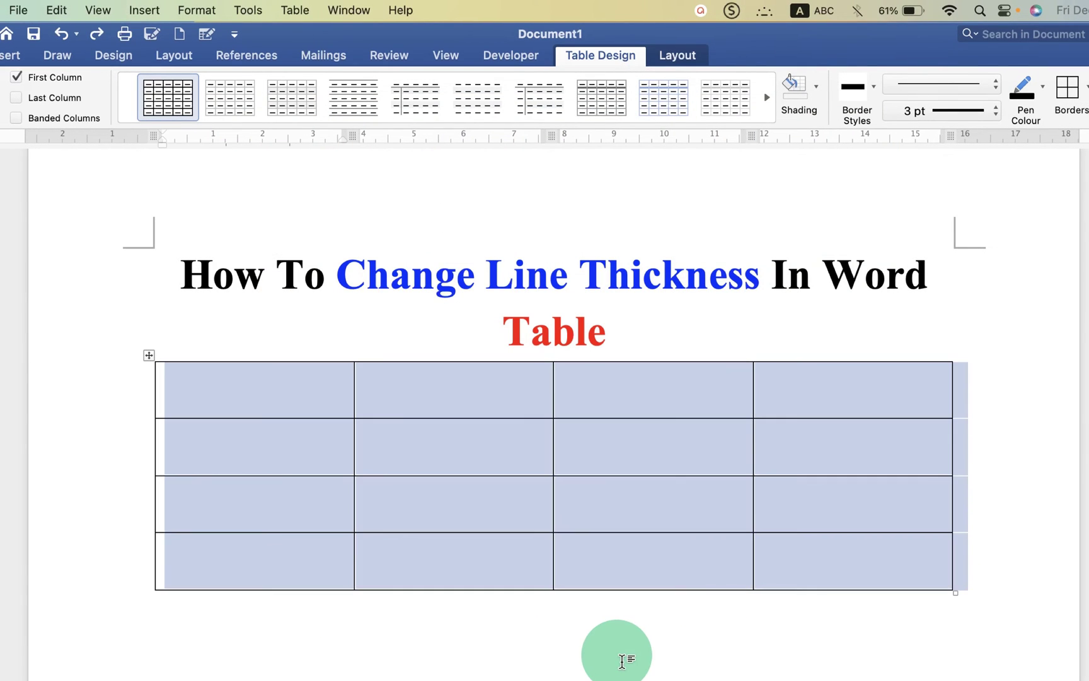
click(617, 646)
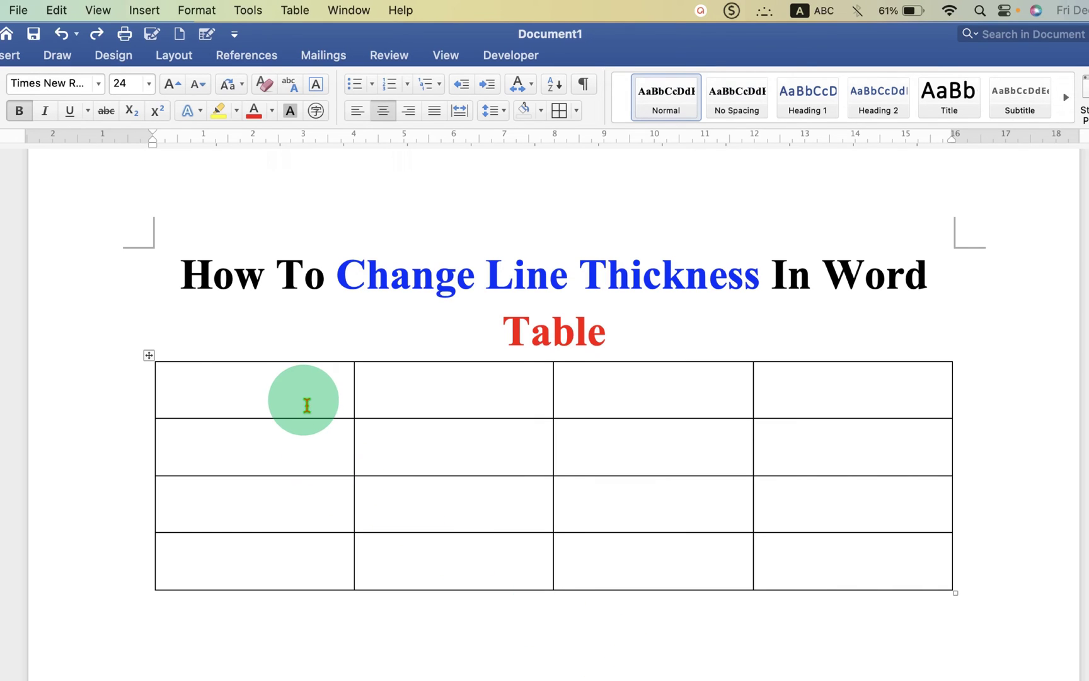
With the table selected, set the Table Design border pen to a red 4½ pt line.
drag(220, 402, 821, 568)
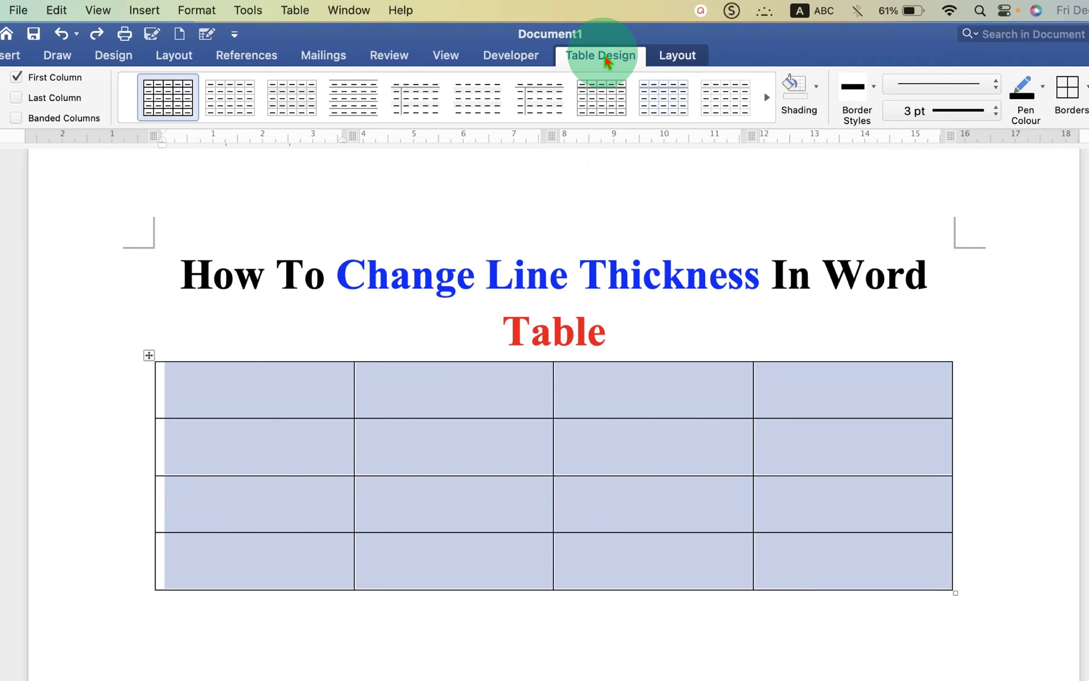
click(926, 112)
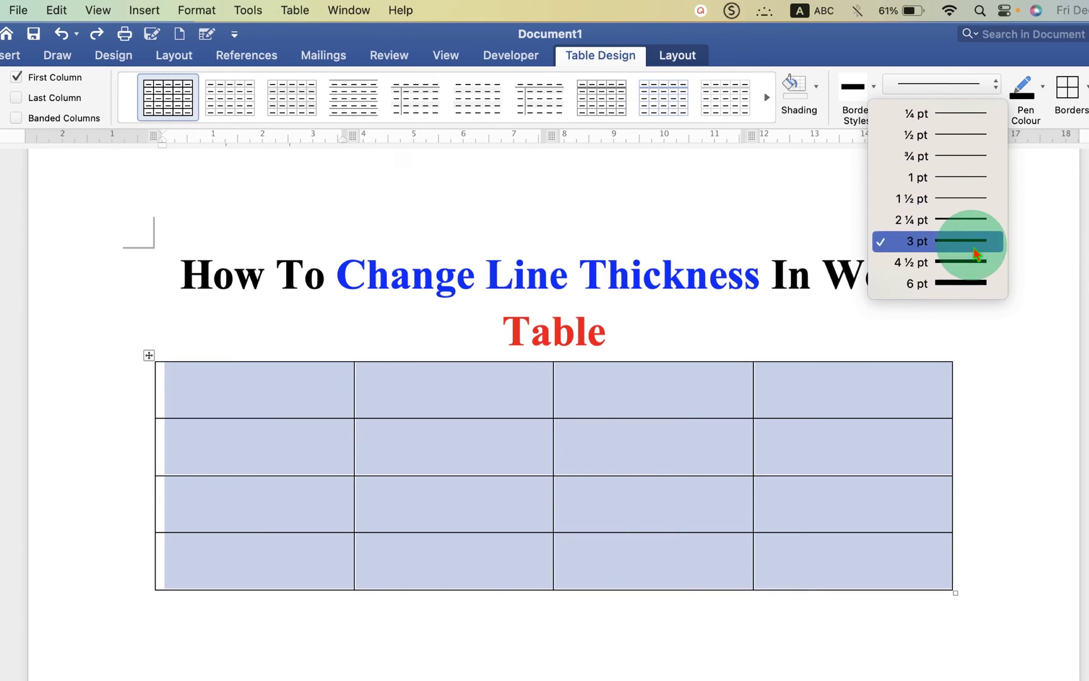
click(977, 270)
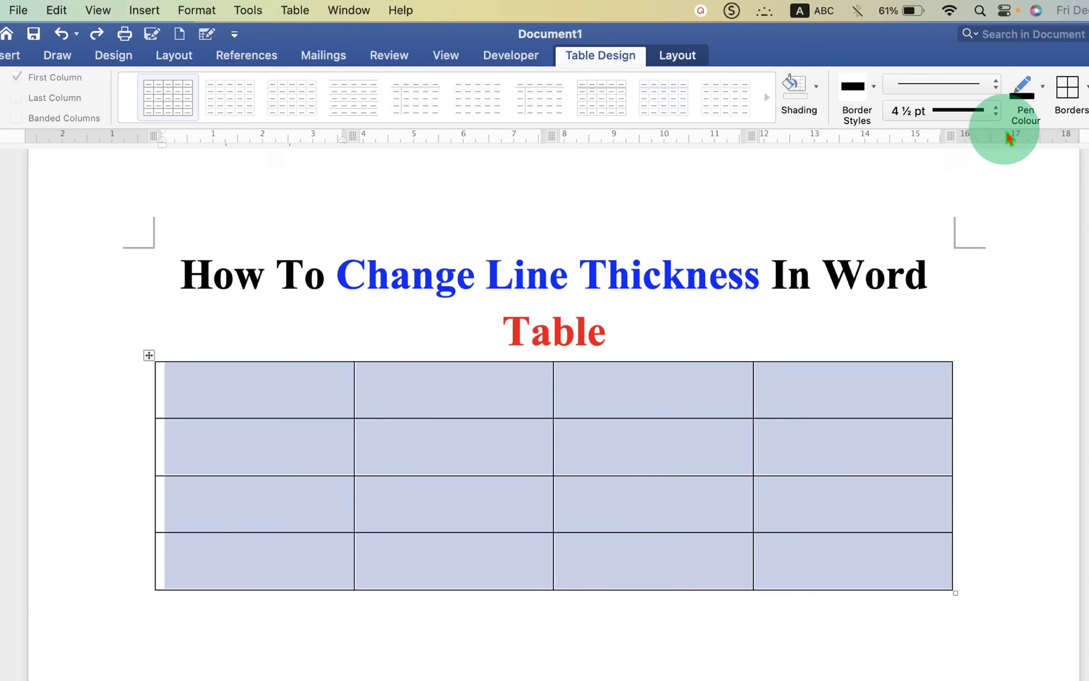
click(1043, 86)
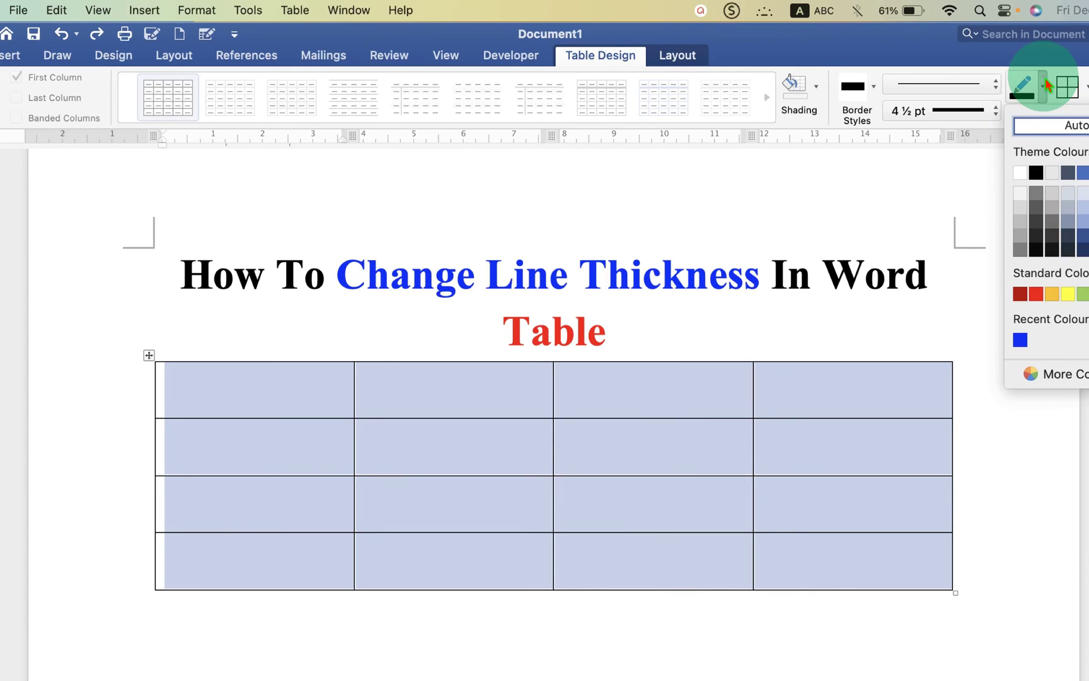
click(1036, 293)
click(1073, 93)
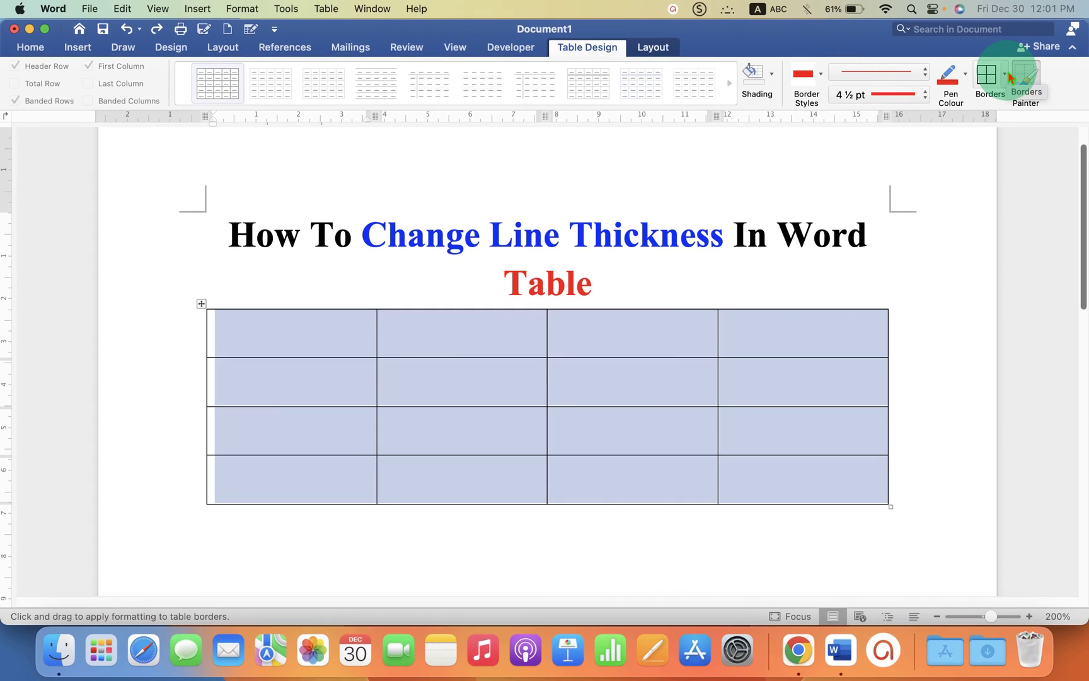
Apply All Borders so every cell gets red 4½ pt lines, then deselect the table.
click(1011, 78)
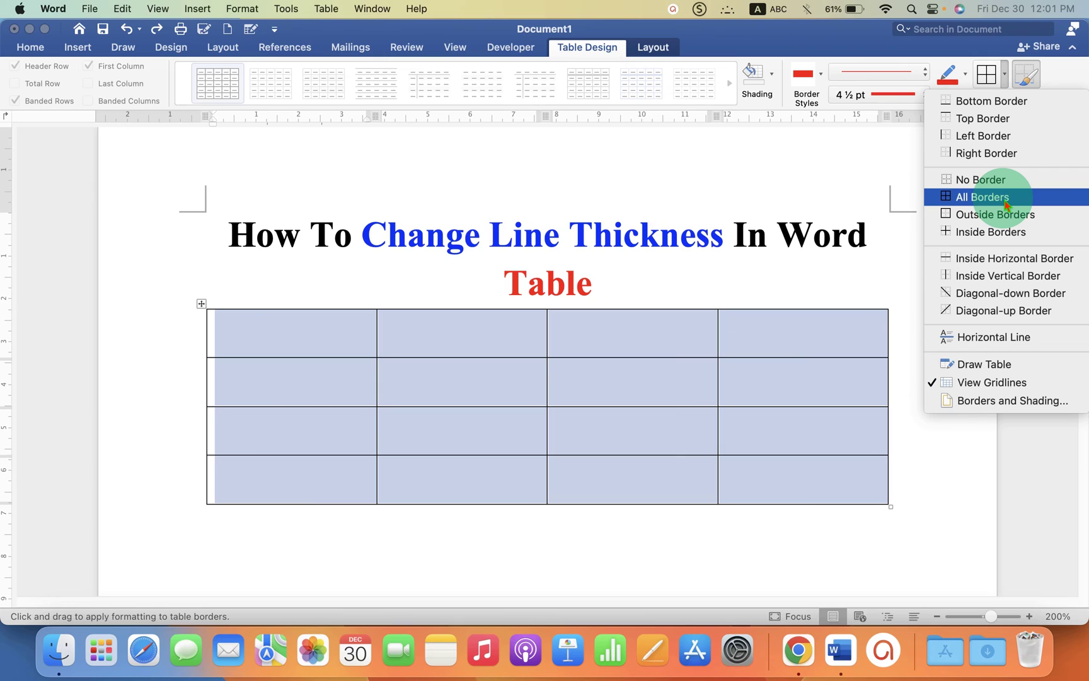
click(1007, 197)
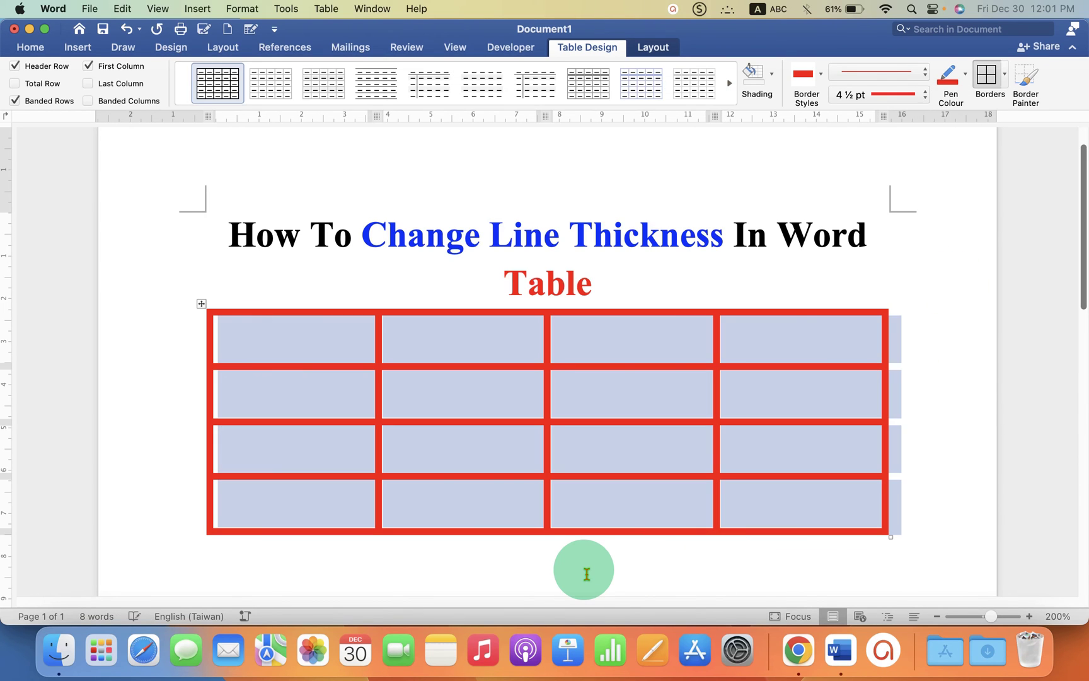
click(586, 570)
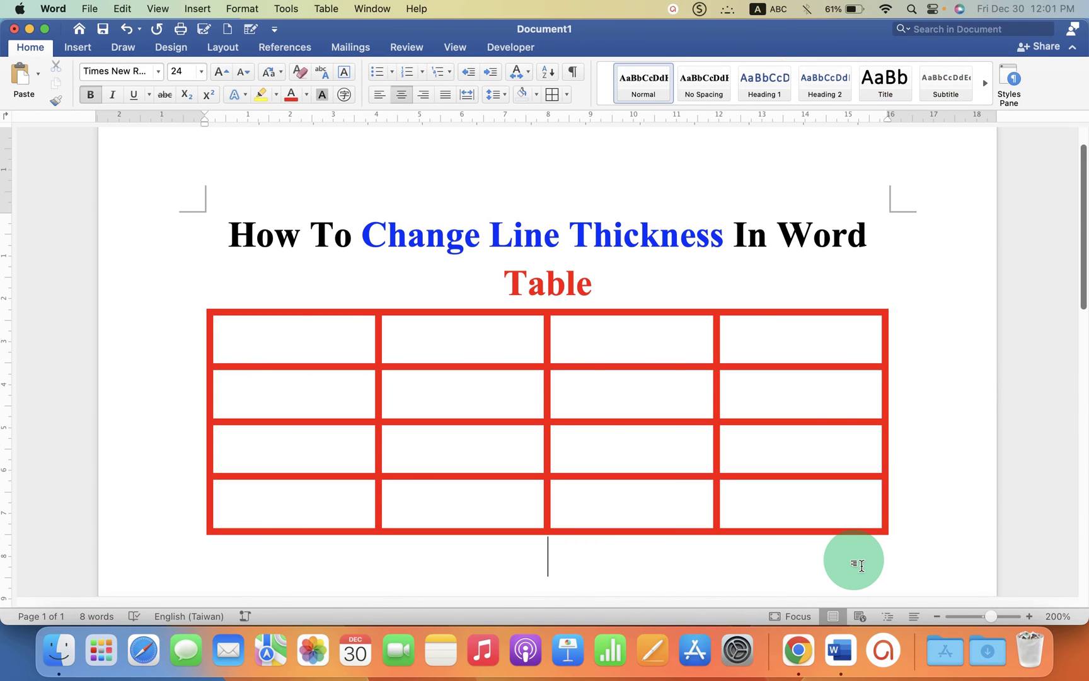